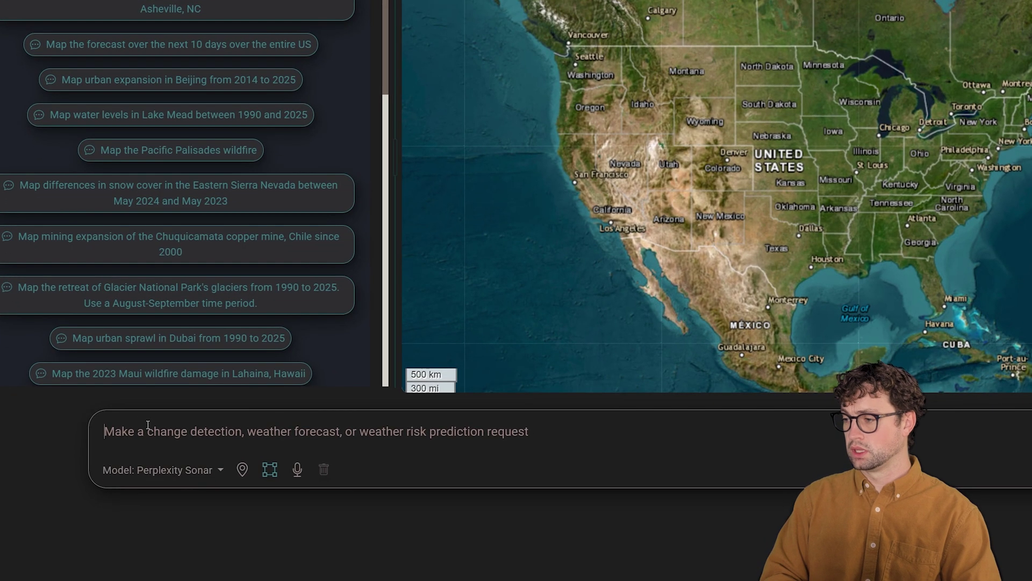
# - Ask AskTerra to 'Map the extent of the 2024 Park Fire in California'
pyautogui.write('Map')
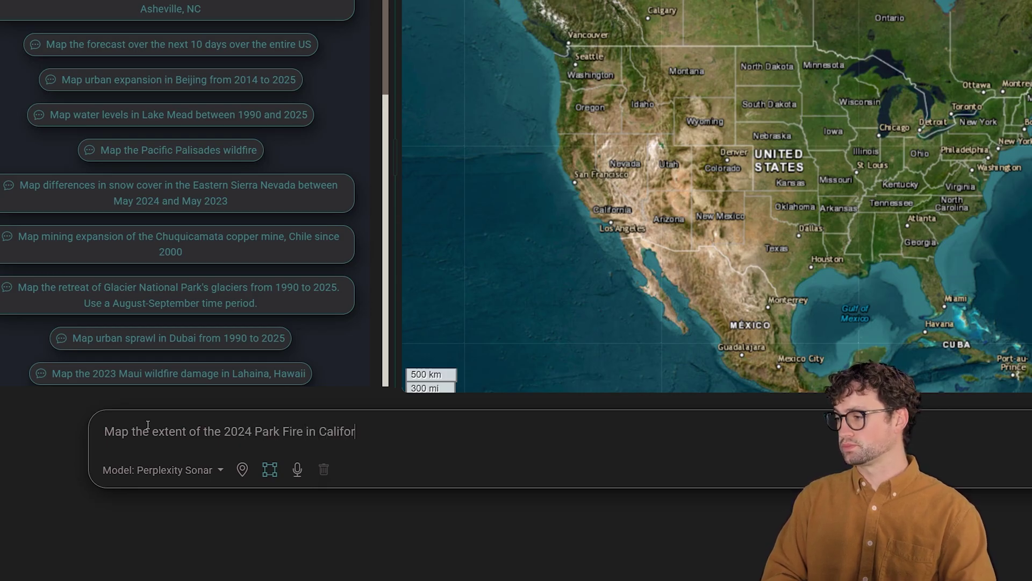
pyautogui.press('Return')
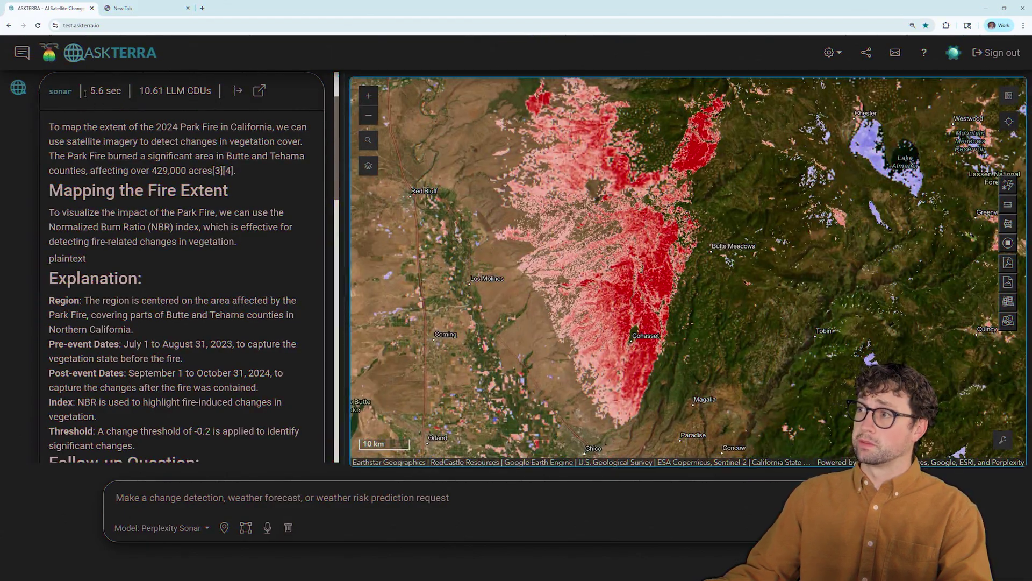
# - Shift the burn-area map slightly right and show the map's layer list
pyautogui.moveTo(85, 94); pyautogui.dragTo(120, 95)
pyautogui.click(706, 318)
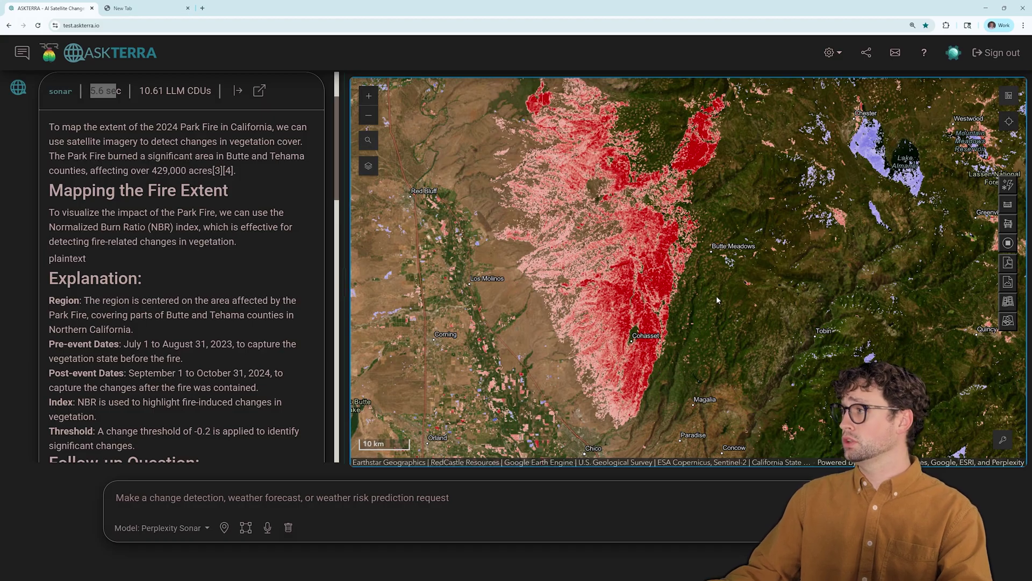
pyautogui.moveTo(717, 299); pyautogui.dragTo(735, 300)
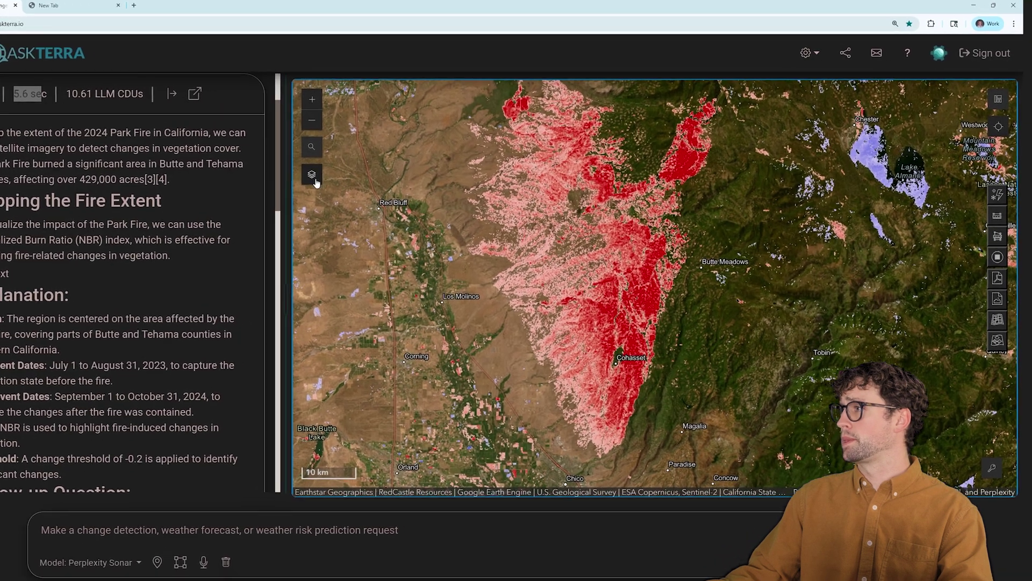
pyautogui.click(315, 178)
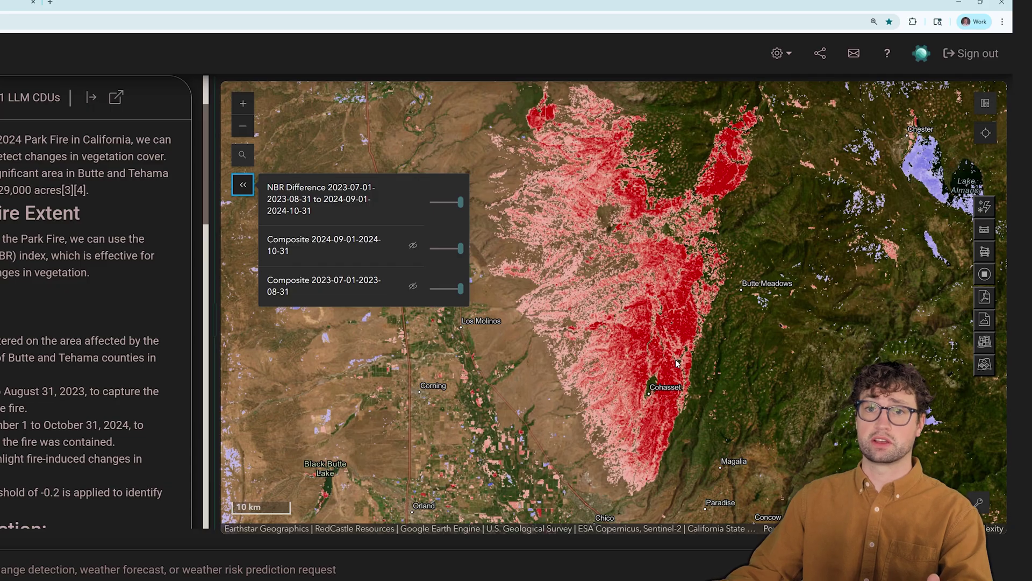
# - Hide NBR Difference, show the 2023 and 2024 composites, then restore NBR Difference and recenter
pyautogui.click(413, 200)
pyautogui.click(411, 288)
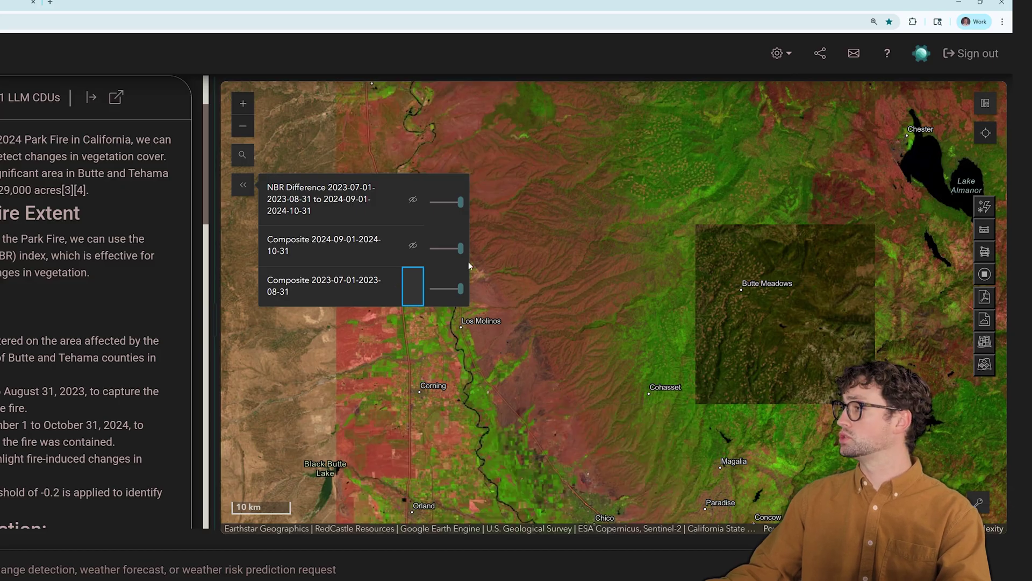
pyautogui.click(412, 245)
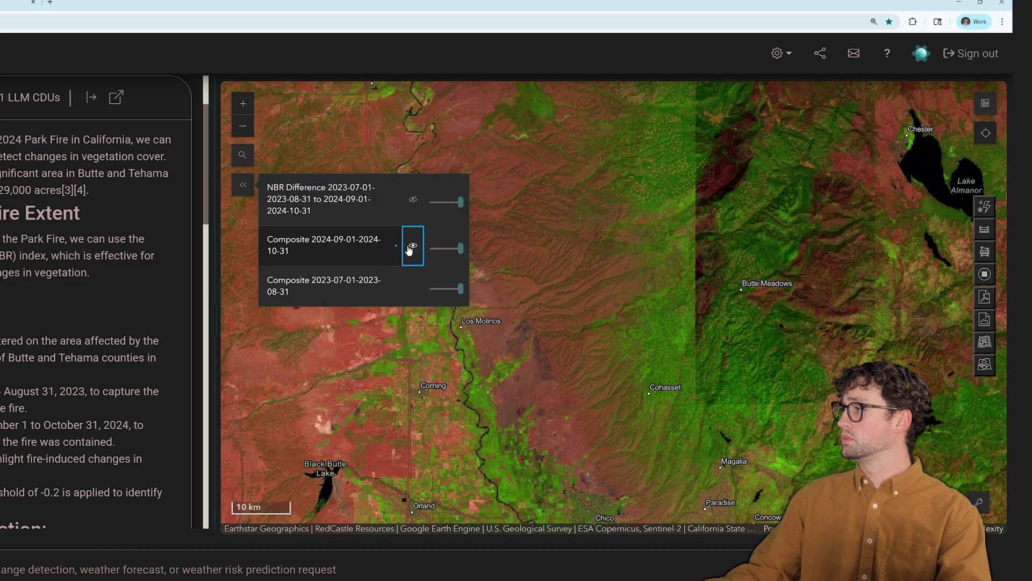
pyautogui.click(413, 199)
pyautogui.moveTo(629, 301)
pyautogui.mouseDown()
pyautogui.moveTo(642, 298)
pyautogui.moveTo(669, 319)
pyautogui.mouseUp()
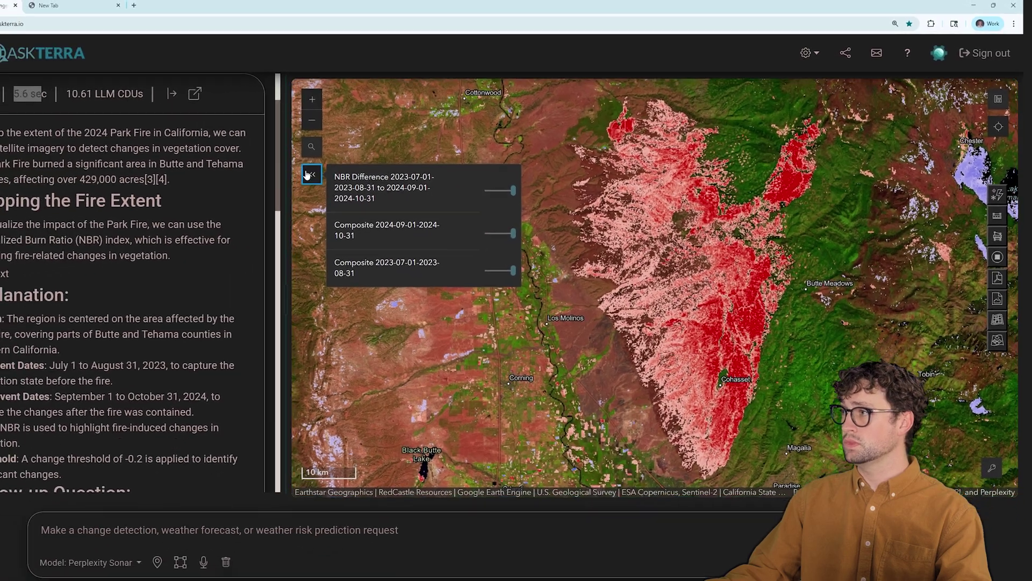
pyautogui.click(243, 184)
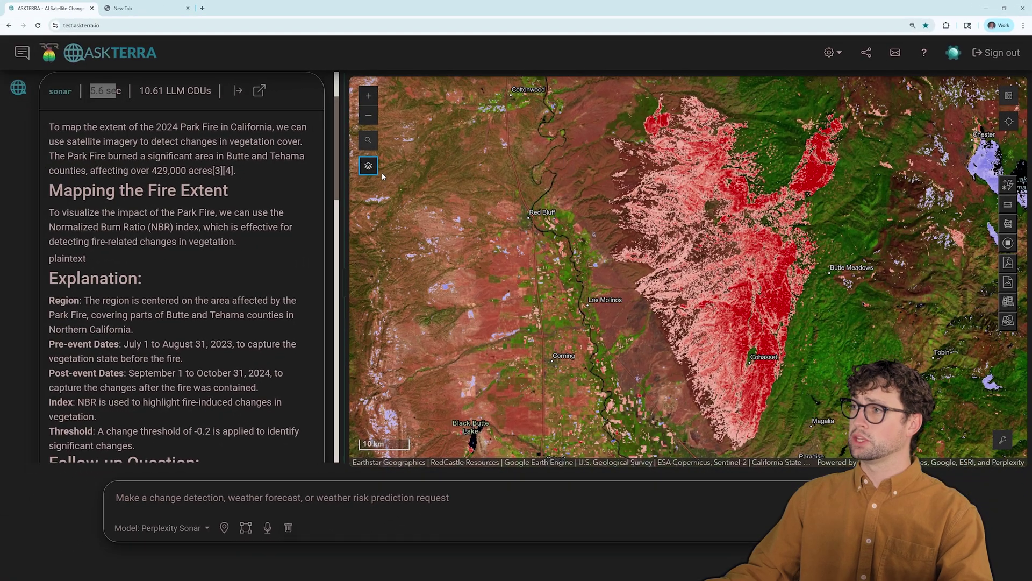
pyautogui.moveTo(59, 124); pyautogui.dragTo(236, 171)
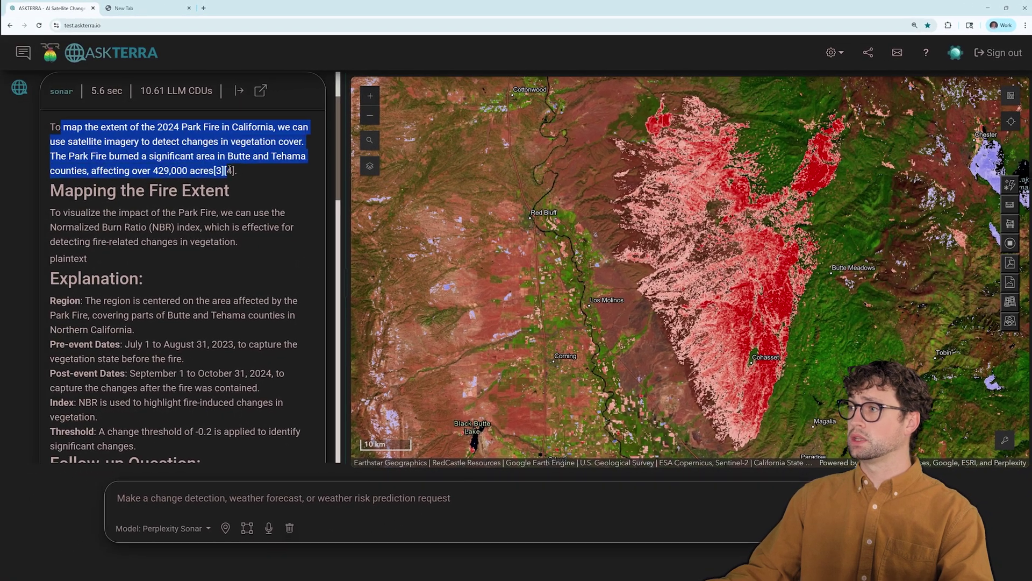
pyautogui.click(258, 206)
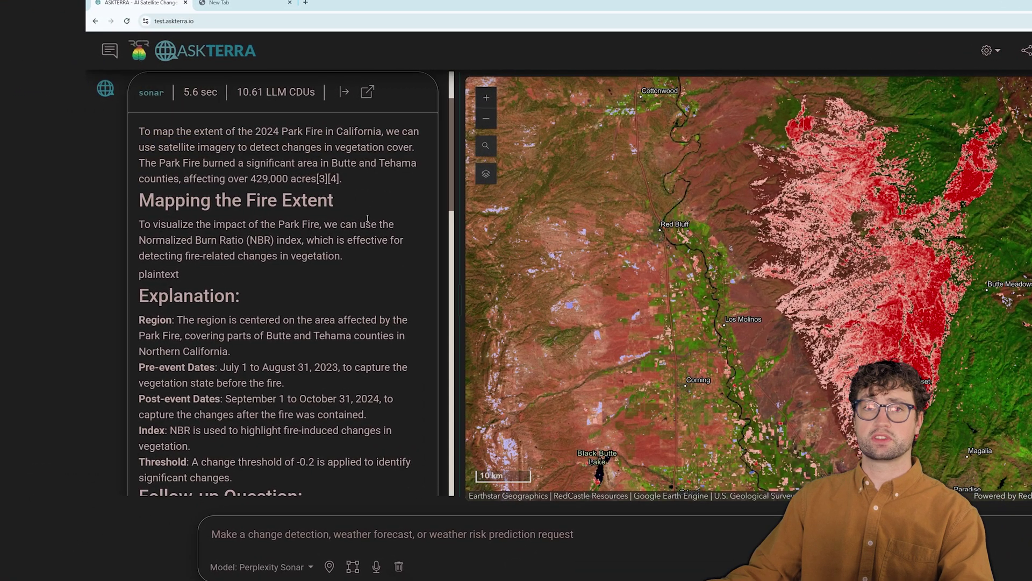
pyautogui.scroll(2, 350, 220)
pyautogui.tripleClick(228, 143)
pyautogui.scroll(-2, 137, 144)
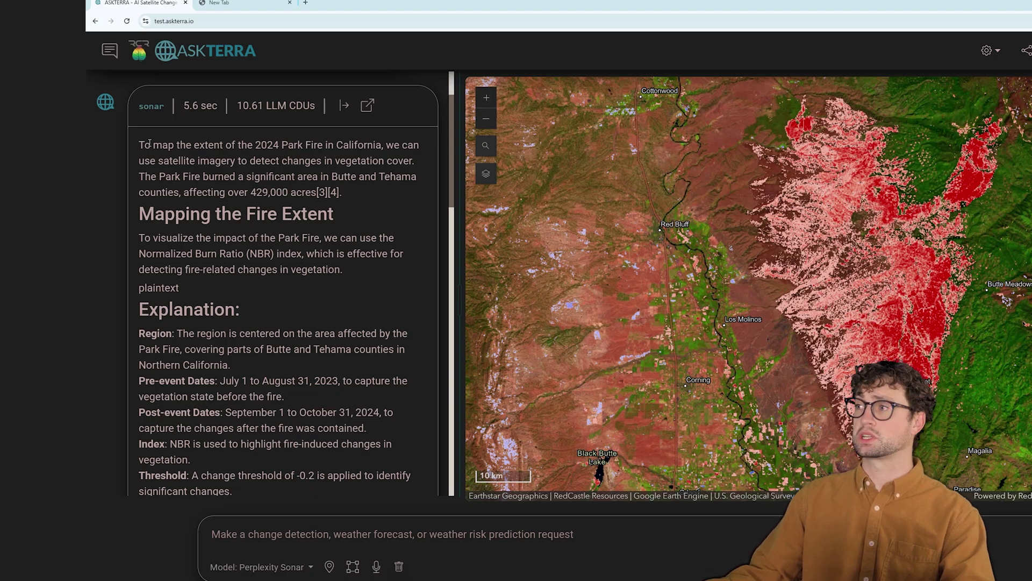
pyautogui.scroll(-2, 162, 153)
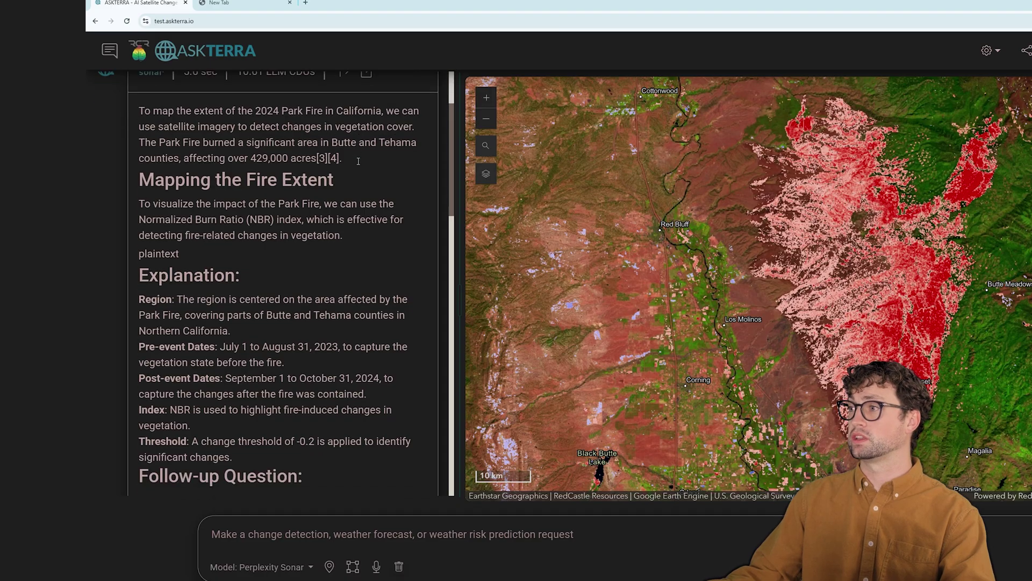
pyautogui.scroll(1, 359, 164)
pyautogui.moveTo(145, 101); pyautogui.dragTo(339, 149)
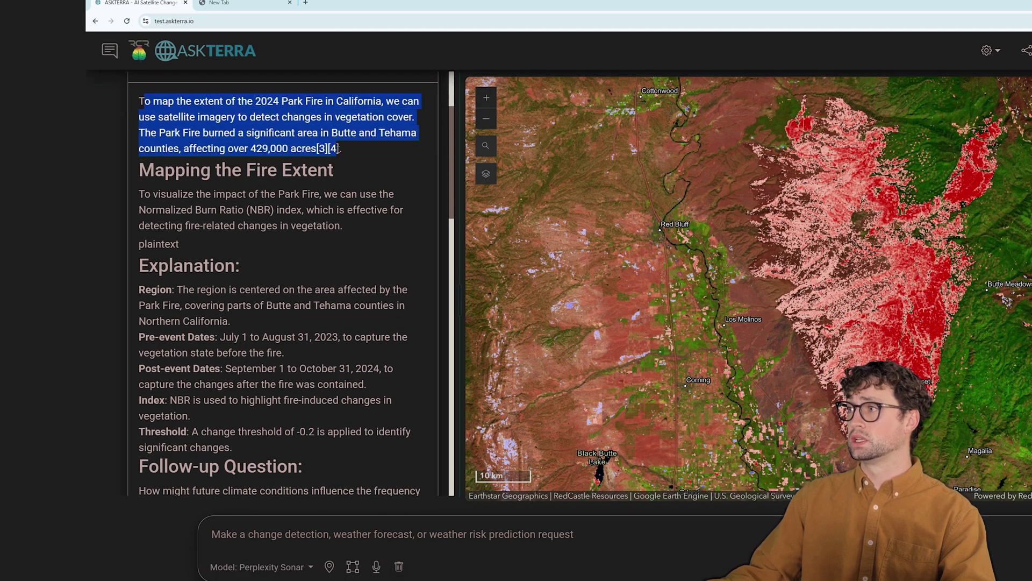
pyautogui.click(357, 152)
pyautogui.scroll(-2, 344, 152)
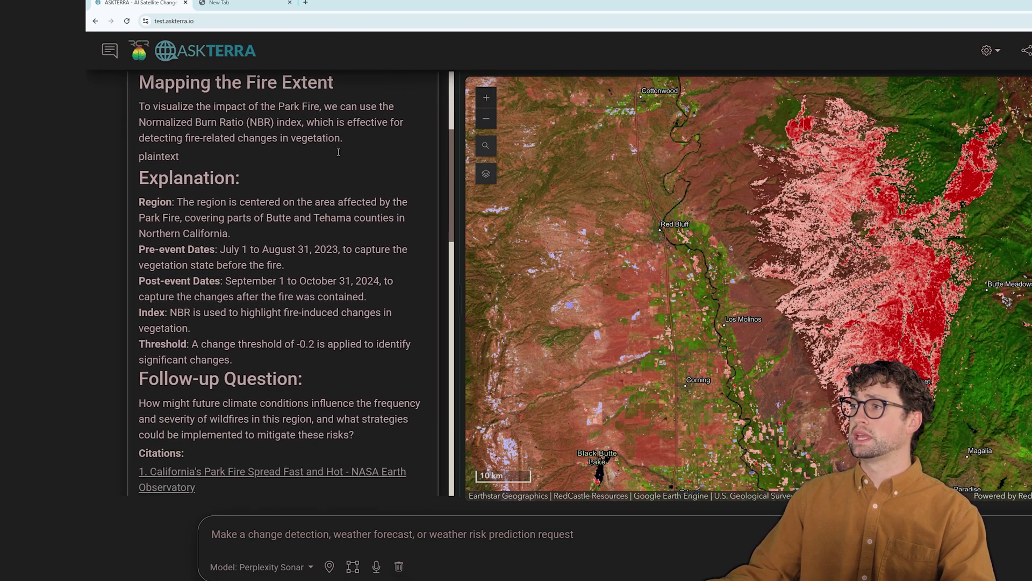
pyautogui.scroll(-2, 355, 188)
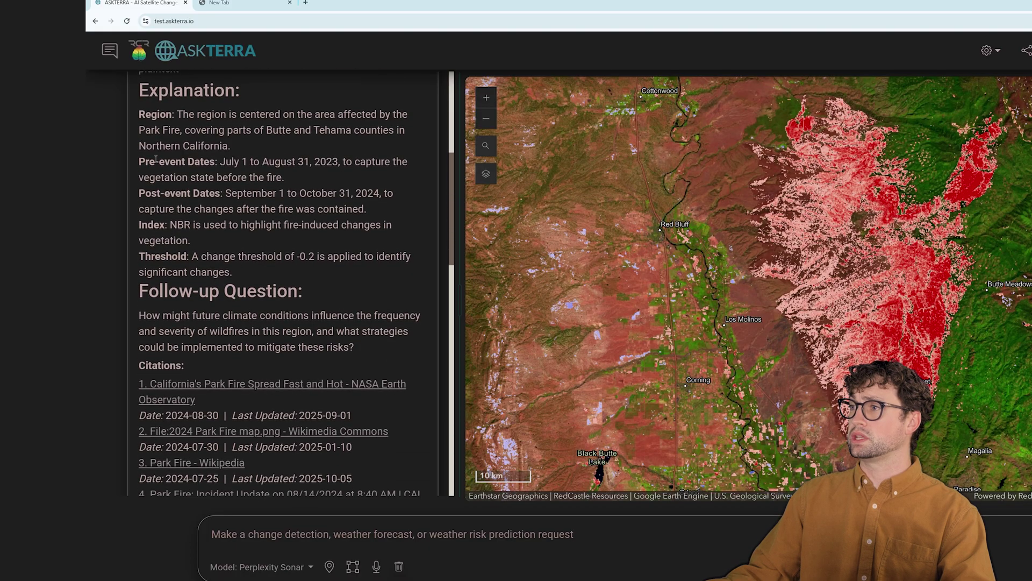
pyautogui.moveTo(139, 161); pyautogui.dragTo(306, 182)
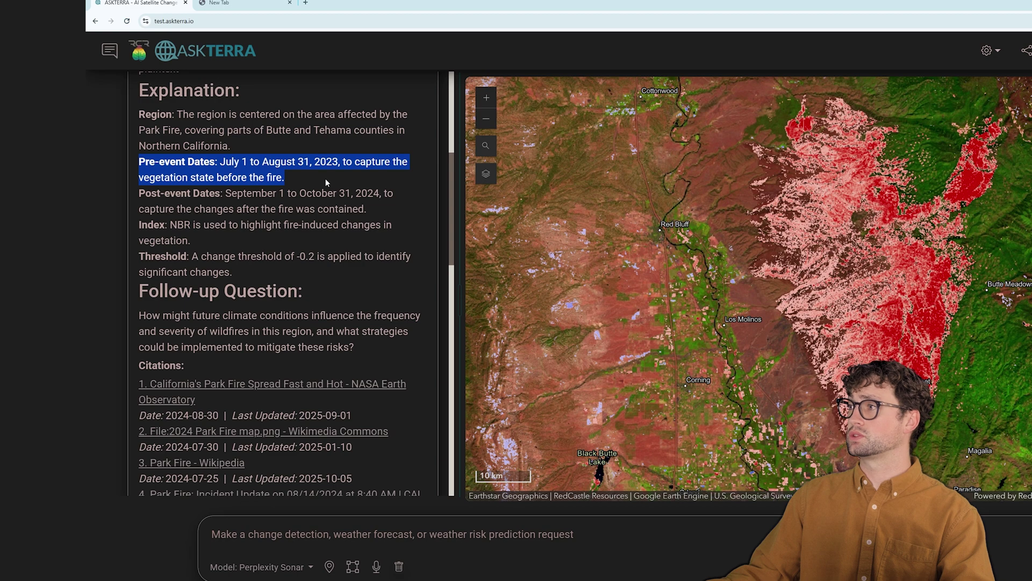
pyautogui.click(326, 180)
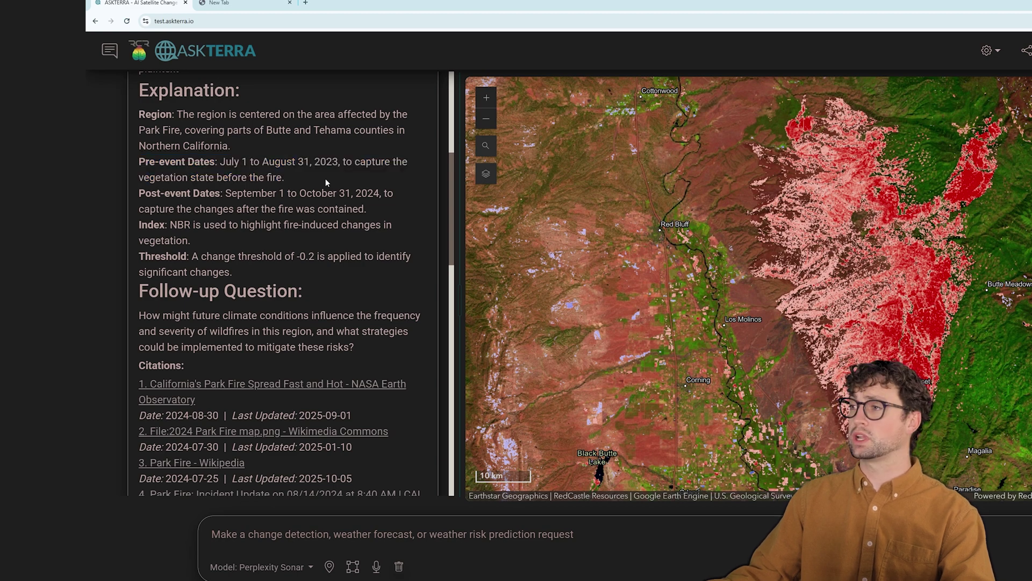
pyautogui.scroll(-1, 353, 198)
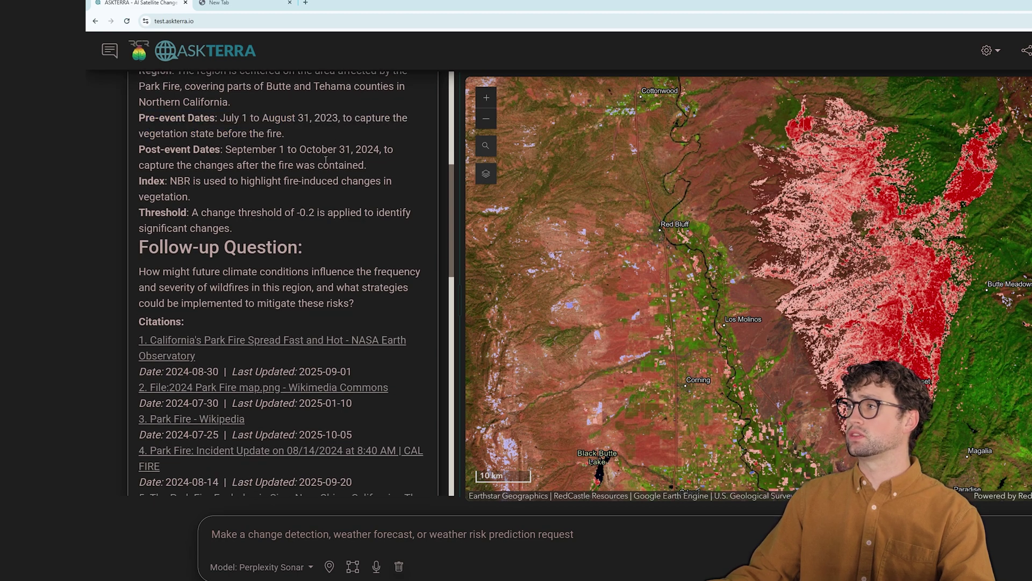
pyautogui.moveTo(340, 148); pyautogui.dragTo(369, 149)
pyautogui.click(395, 160)
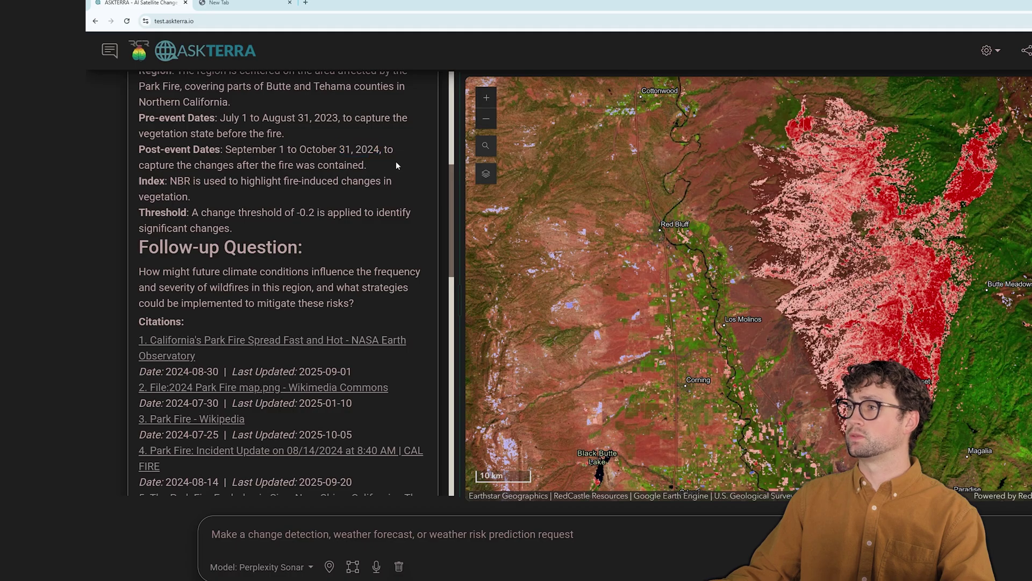
pyautogui.scroll(-1, 233, 181)
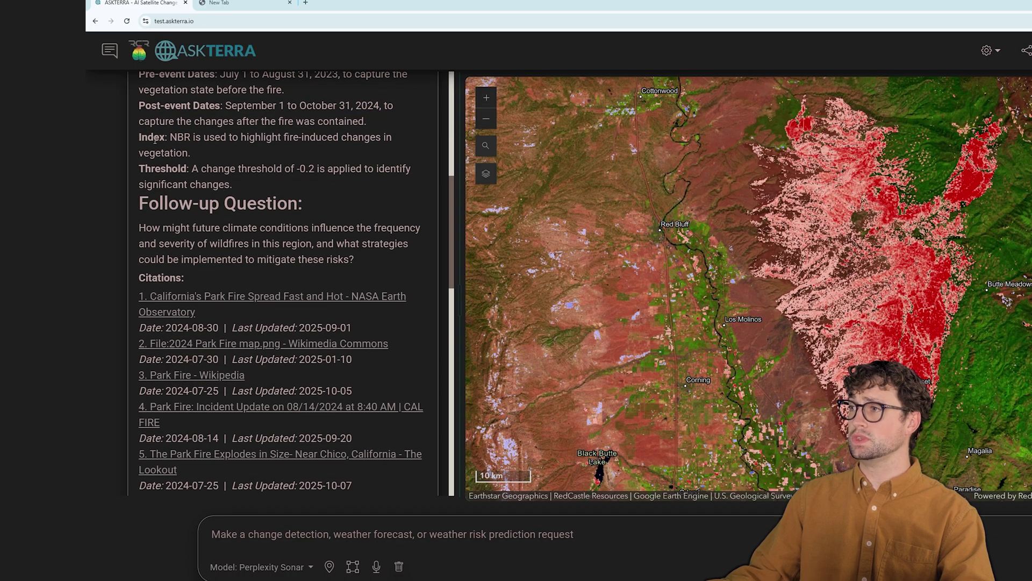
pyautogui.moveTo(137, 136); pyautogui.dragTo(212, 154)
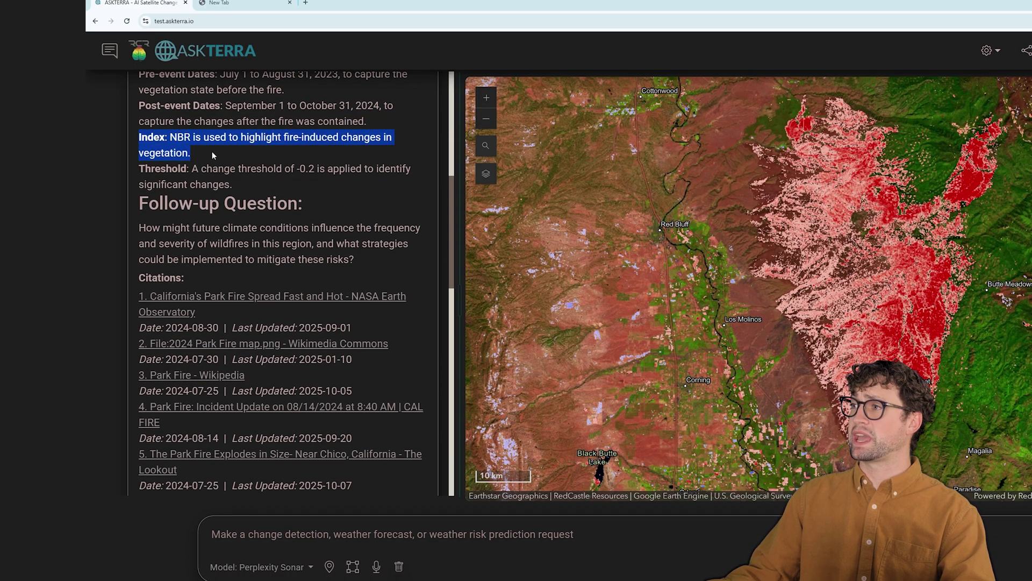
pyautogui.click(213, 154)
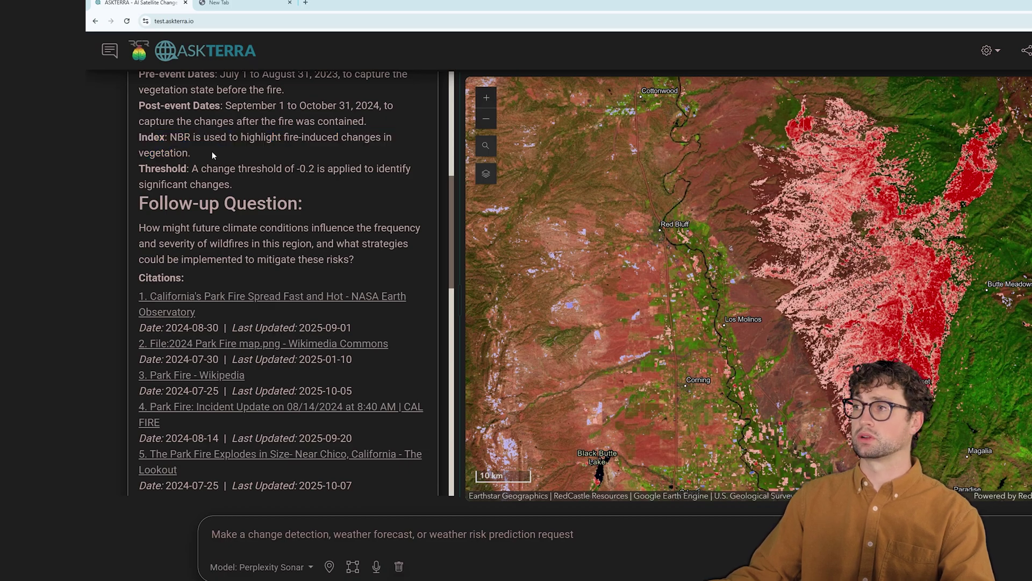
pyautogui.moveTo(220, 158); pyautogui.dragTo(308, 179)
pyautogui.click(316, 183)
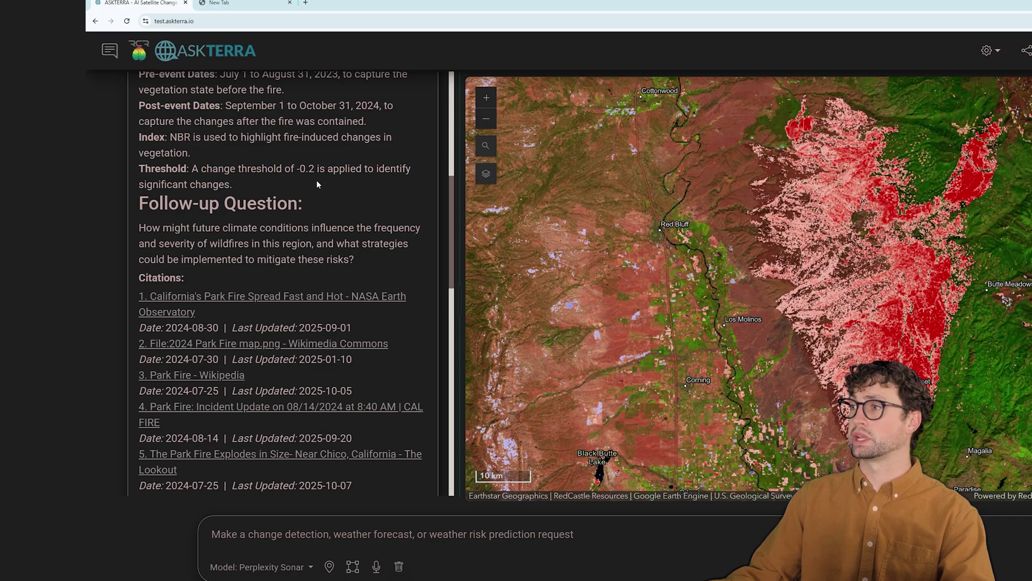
pyautogui.moveTo(330, 168); pyautogui.dragTo(231, 183)
pyautogui.click(248, 184)
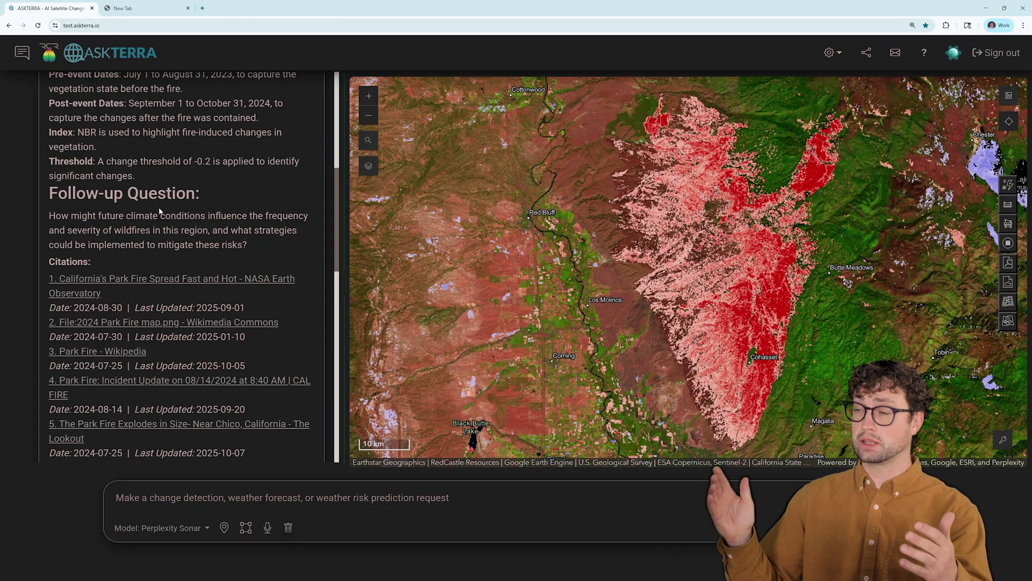
# - Zoom the map to the 2 km scale around Buena Vista, then focus the prompt box
pyautogui.scroll(3, 651, 217)
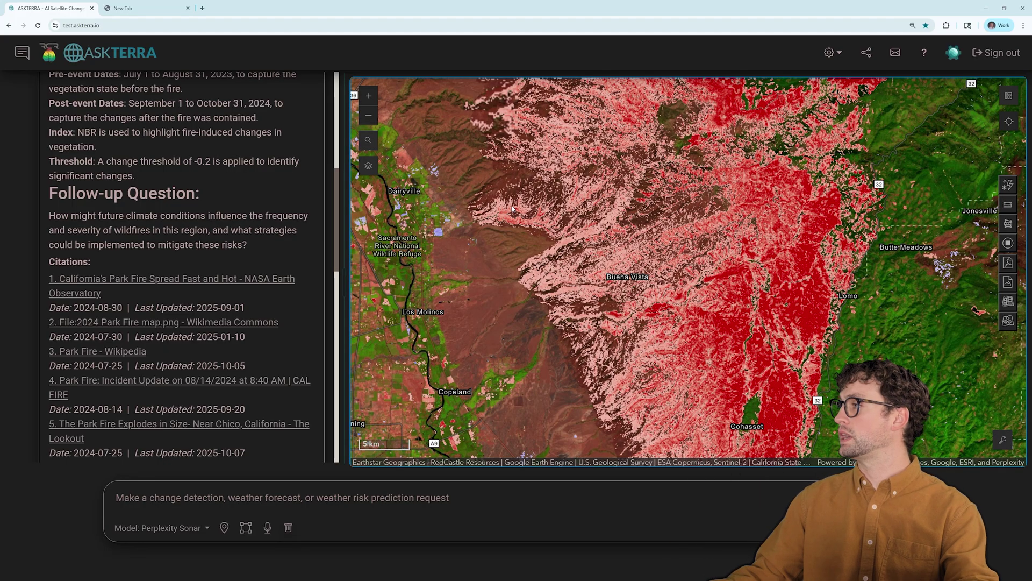
pyautogui.scroll(2, 504, 195)
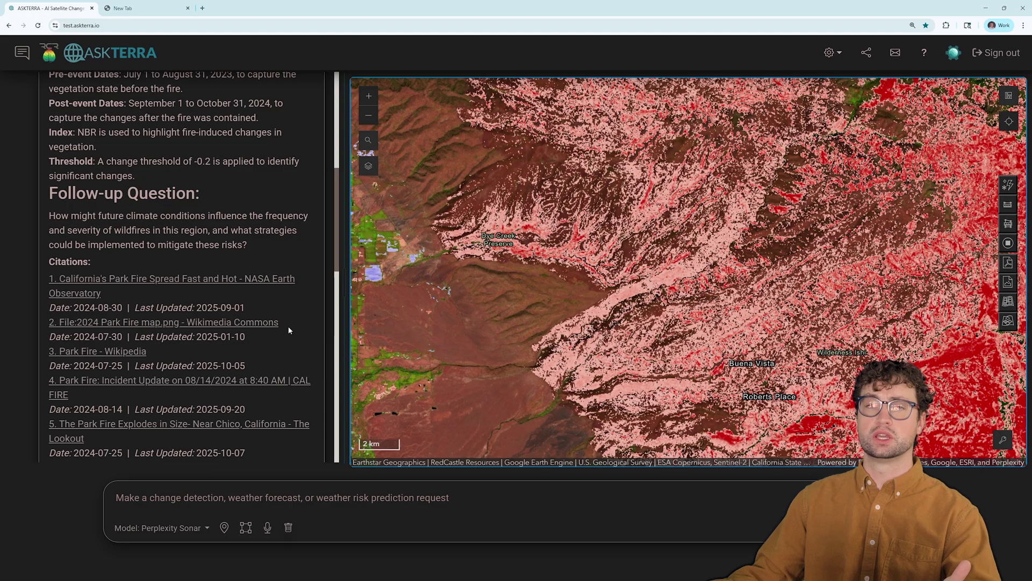
pyautogui.click(295, 508)
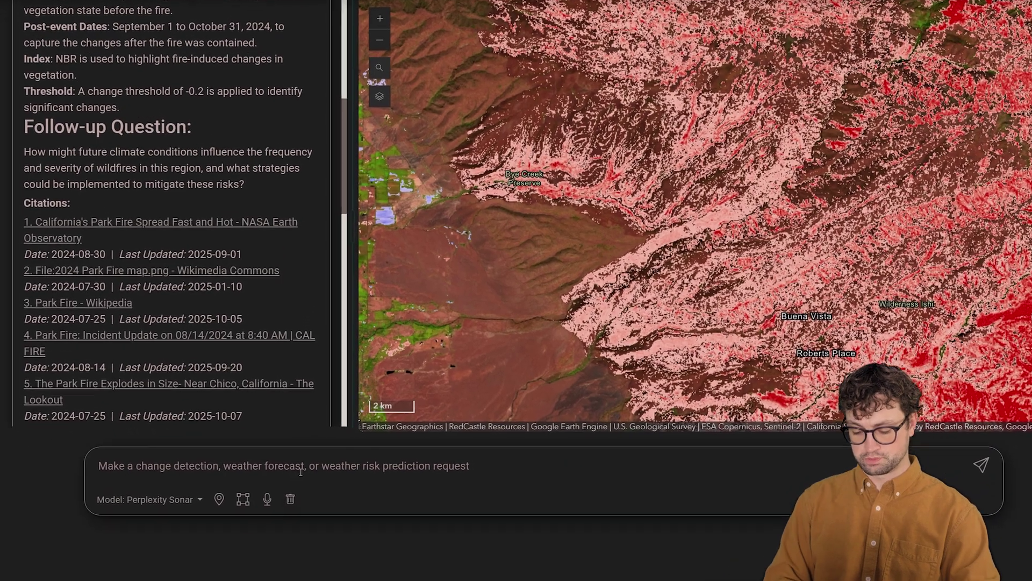
# - Submit the request 'Rerun the analysis with a threshold of -0.1'
pyautogui.write('Rerun the analysis with a t')
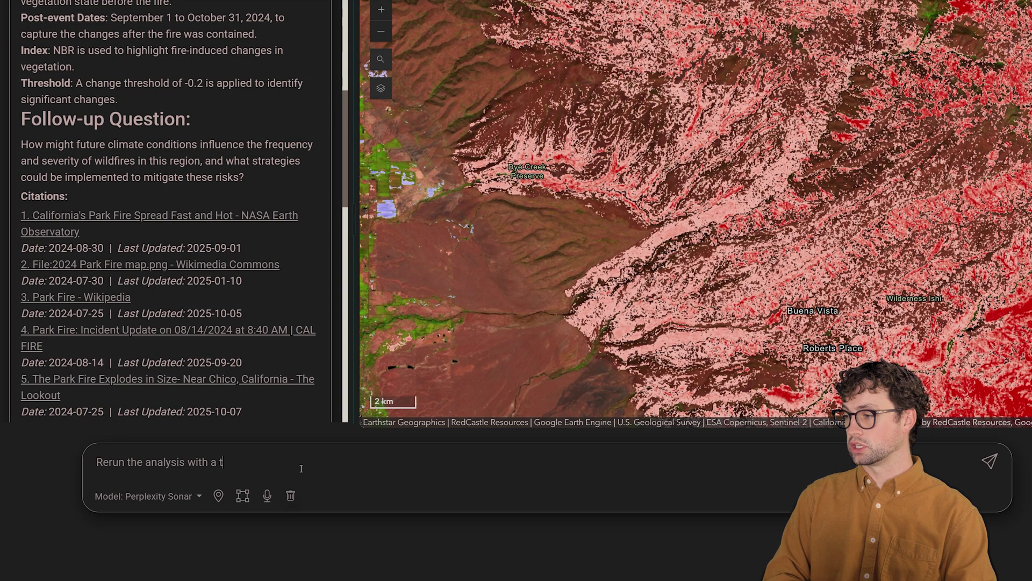
pyautogui.write('hreshold of -0.1')
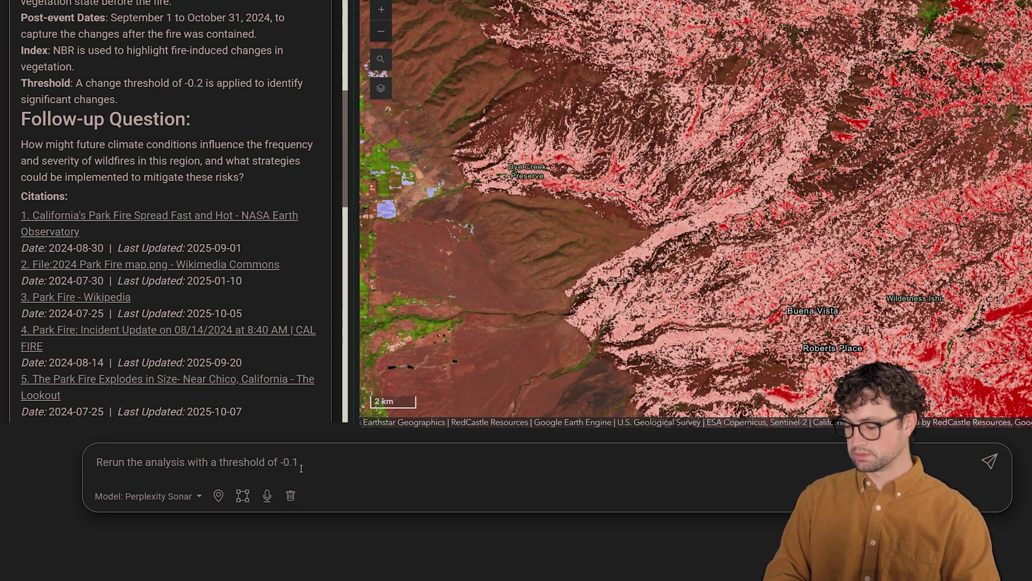
pyautogui.press('Return')
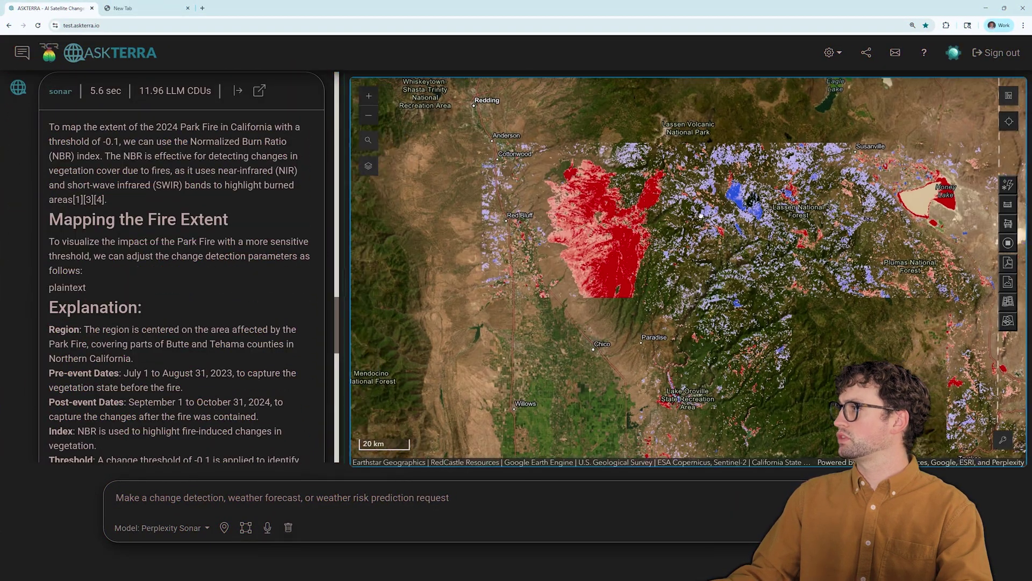
# - Zoom in on the new burn map and hide then reshow the NBR Difference overlay
pyautogui.scroll(2, 576, 267)
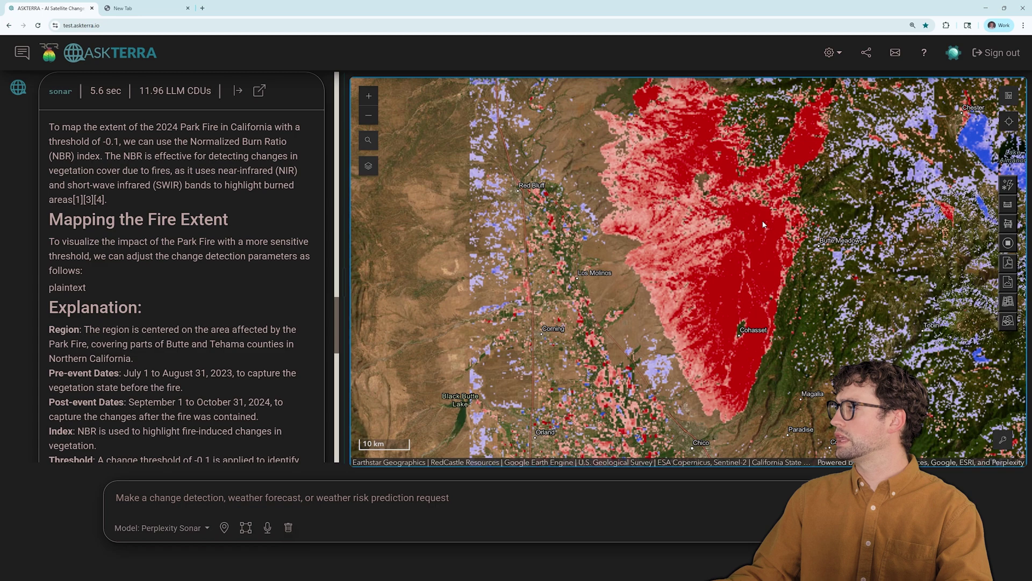
pyautogui.scroll(2, 675, 248)
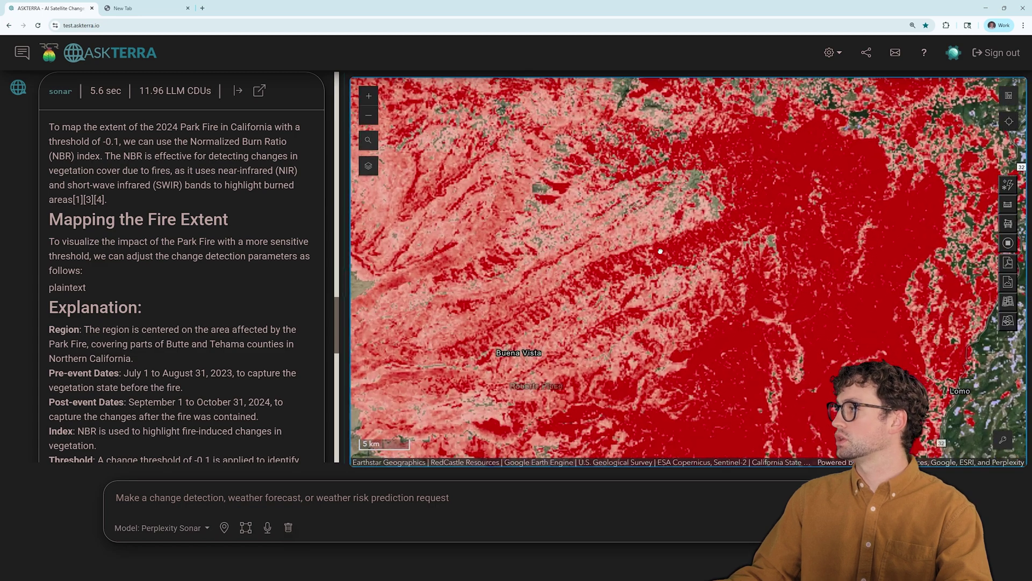
pyautogui.click(368, 166)
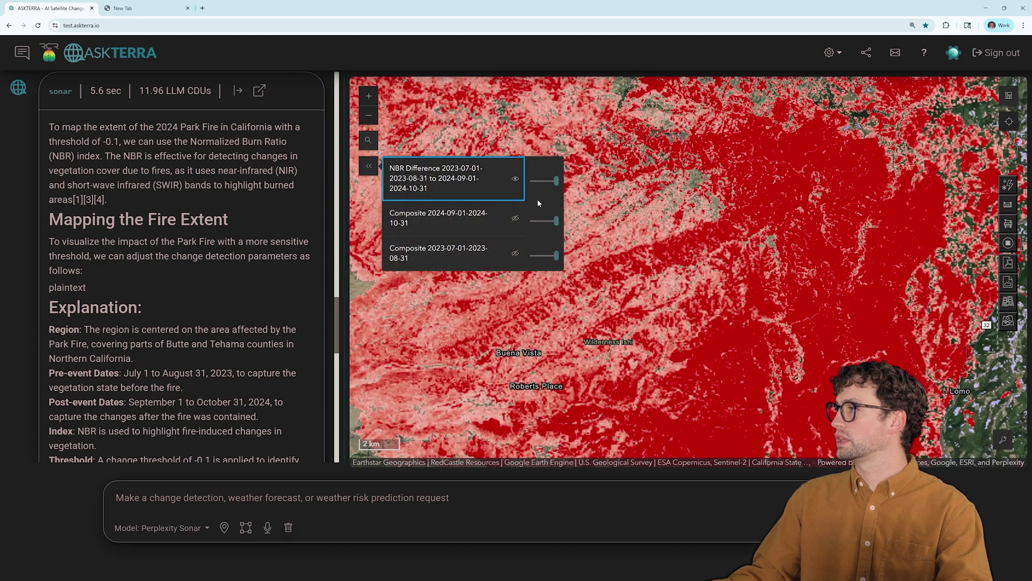
pyautogui.click(516, 179)
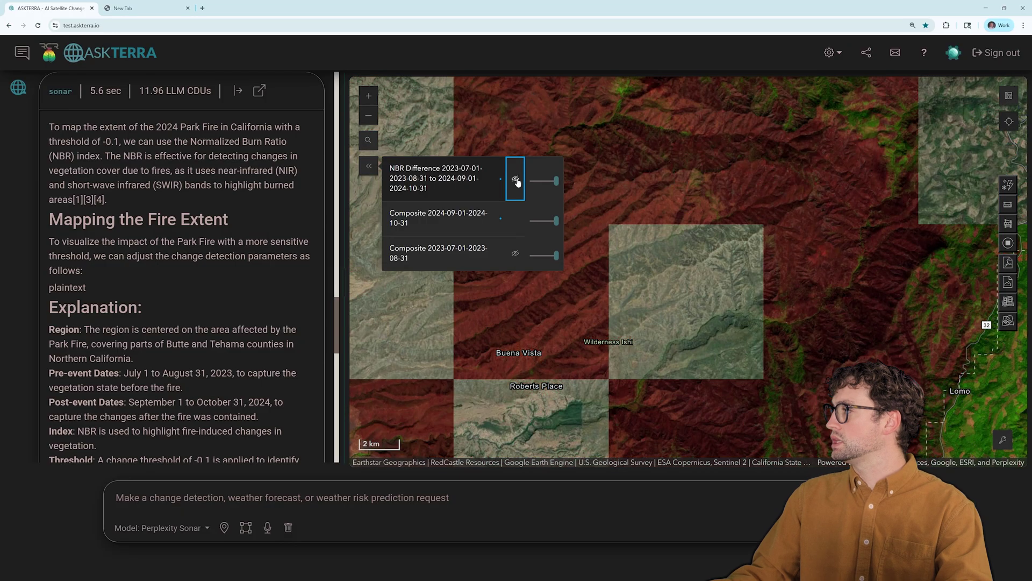
pyautogui.click(516, 180)
# - Flick the NBR Difference overlay on and off against the composites, ending with it visible
pyautogui.click(516, 179)
pyautogui.click(516, 180)
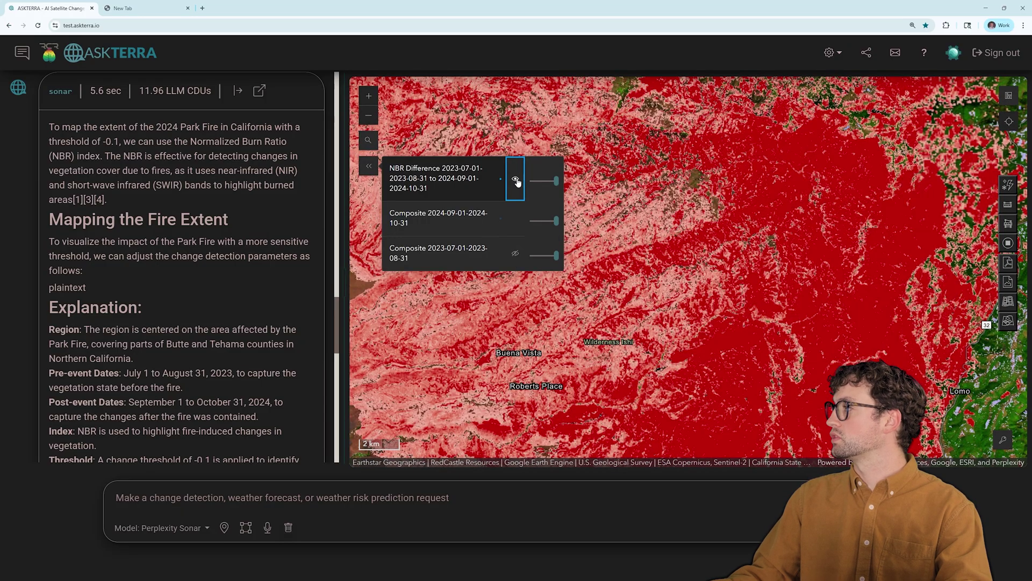
pyautogui.click(515, 179)
pyautogui.click(516, 180)
pyautogui.click(515, 180)
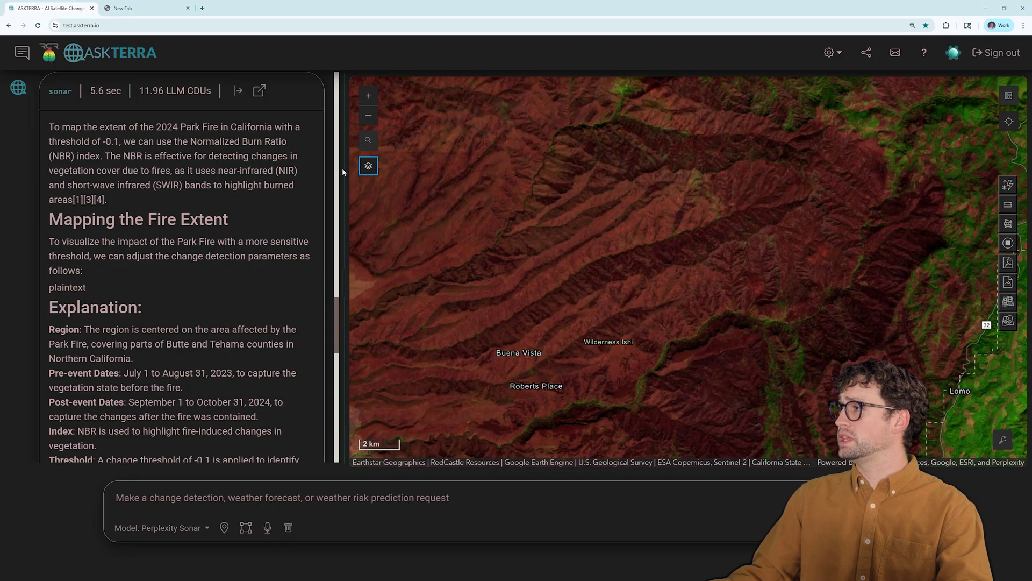
pyautogui.click(368, 166)
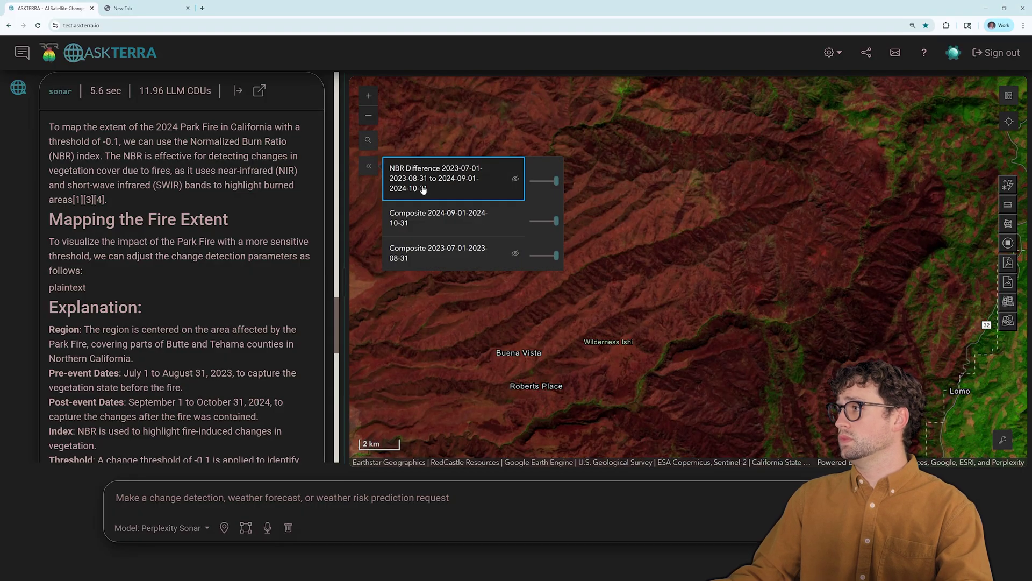
pyautogui.click(516, 179)
pyautogui.scroll(-2, 635, 263)
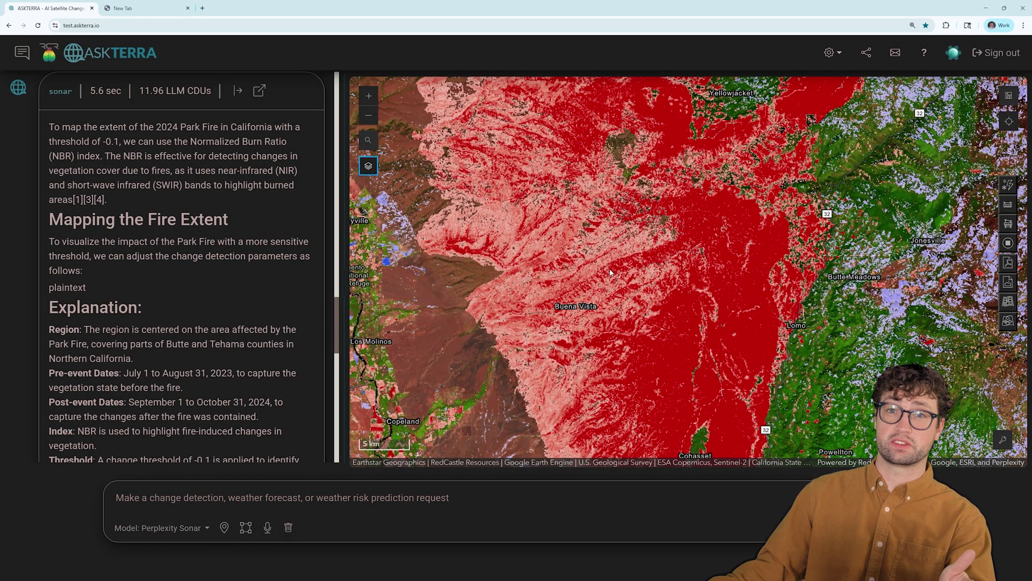
# - Bring up the share-link panel for the burn map
pyautogui.click(866, 52)
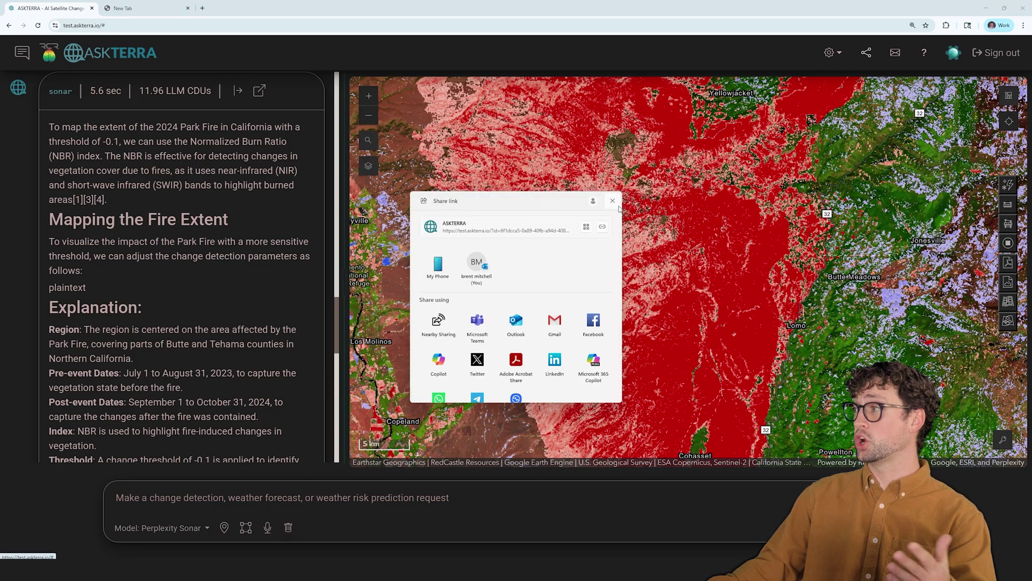
# - Close the share panel, zoom out and pan to frame the whole -0.1 burn scar
pyautogui.click(651, 179)
pyautogui.scroll(-2, 702, 257)
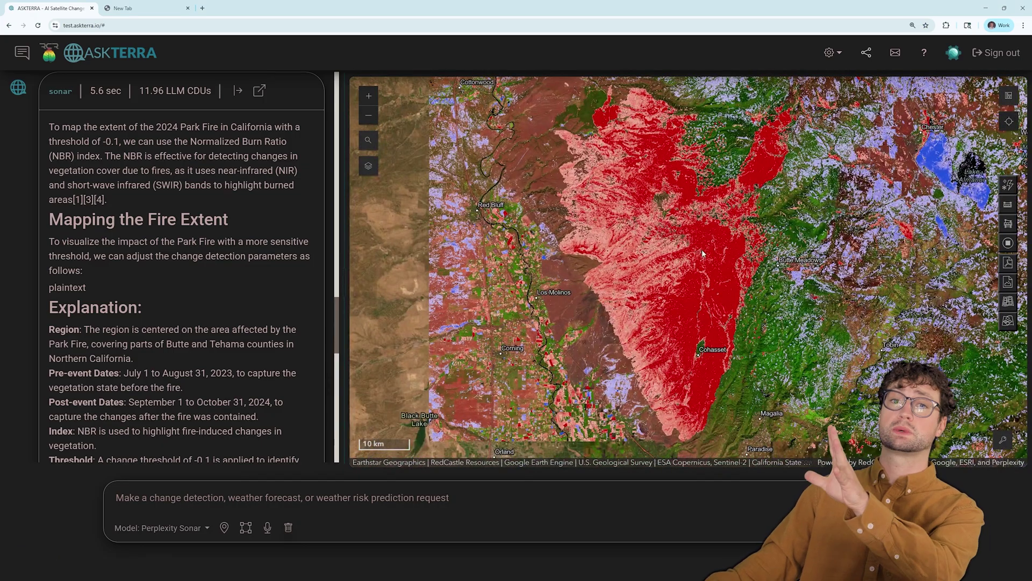
pyautogui.moveTo(707, 257); pyautogui.dragTo(637, 262)
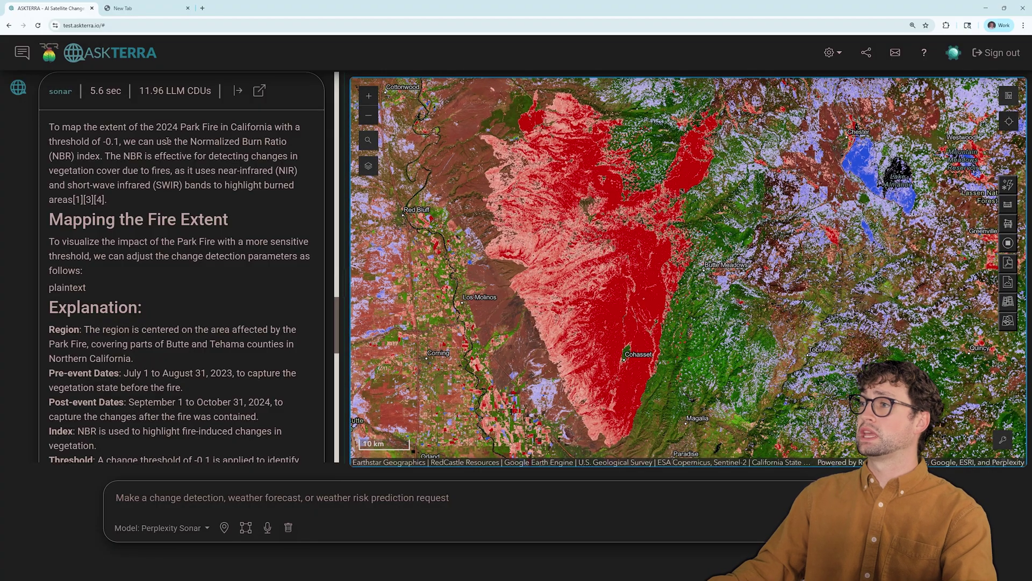
# - Scroll the chat back up to the earlier -0.2 threshold explanation
pyautogui.scroll(10, 168, 141)
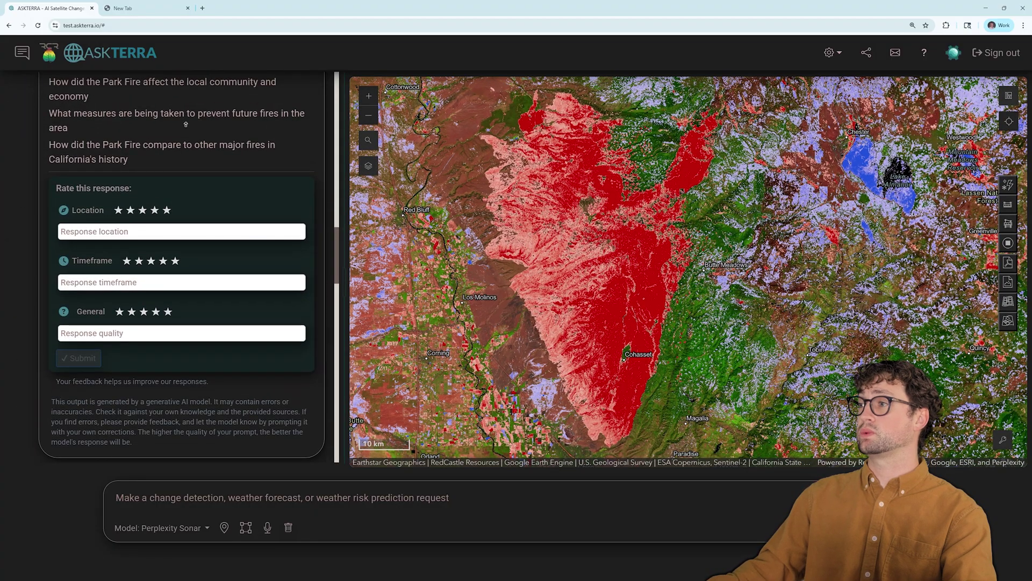
pyautogui.scroll(12, 185, 125)
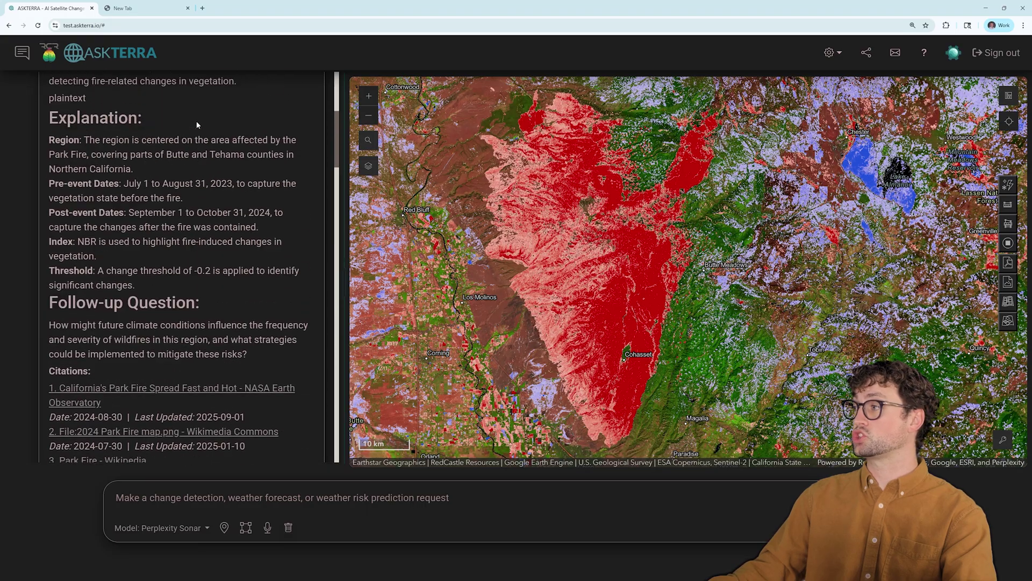
pyautogui.scroll(1, 197, 125)
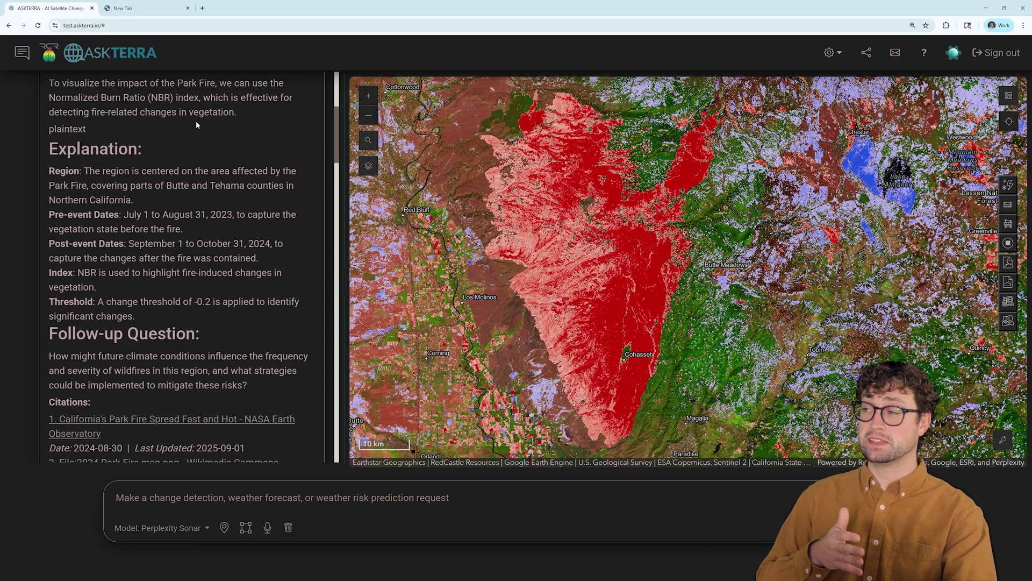